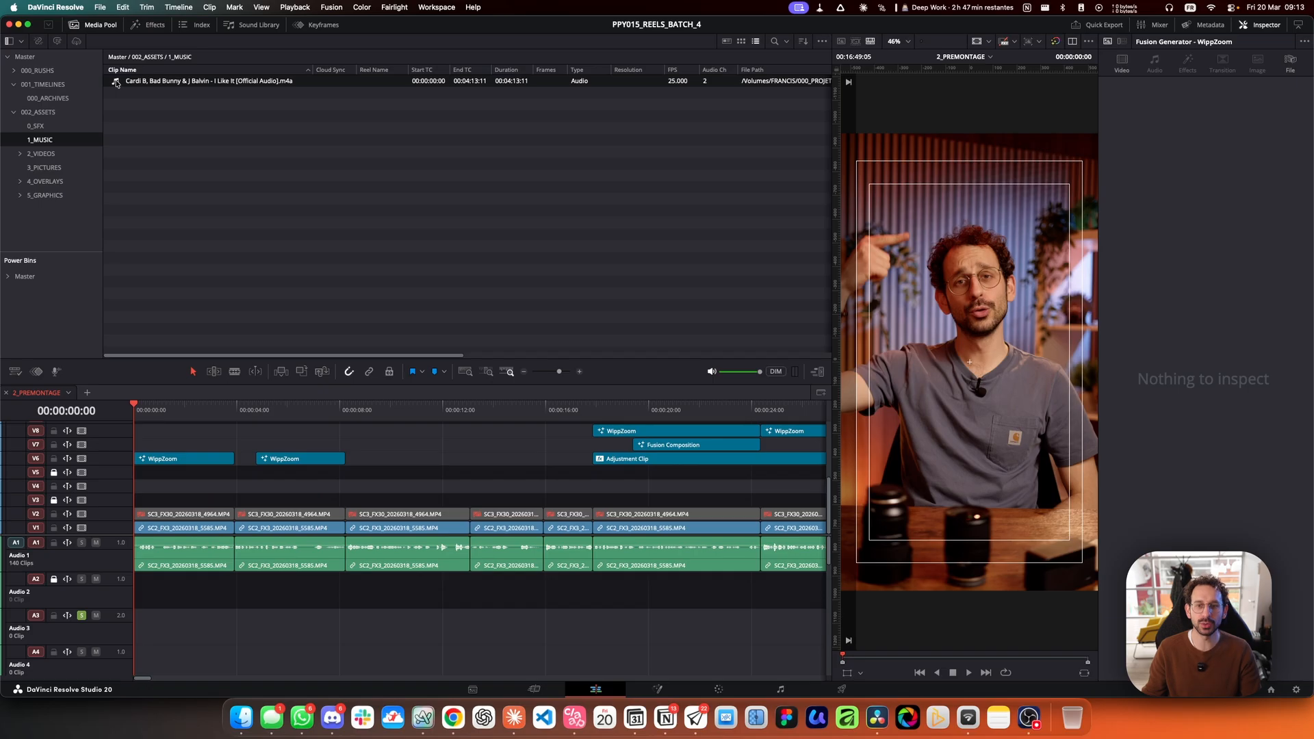
Step: Place the Cardi B "I Like It" song on the Audio 3 track and lower its clip volume to -22.4 in Fairlight
{"action": "left_click", "coordinate": [117, 83]}
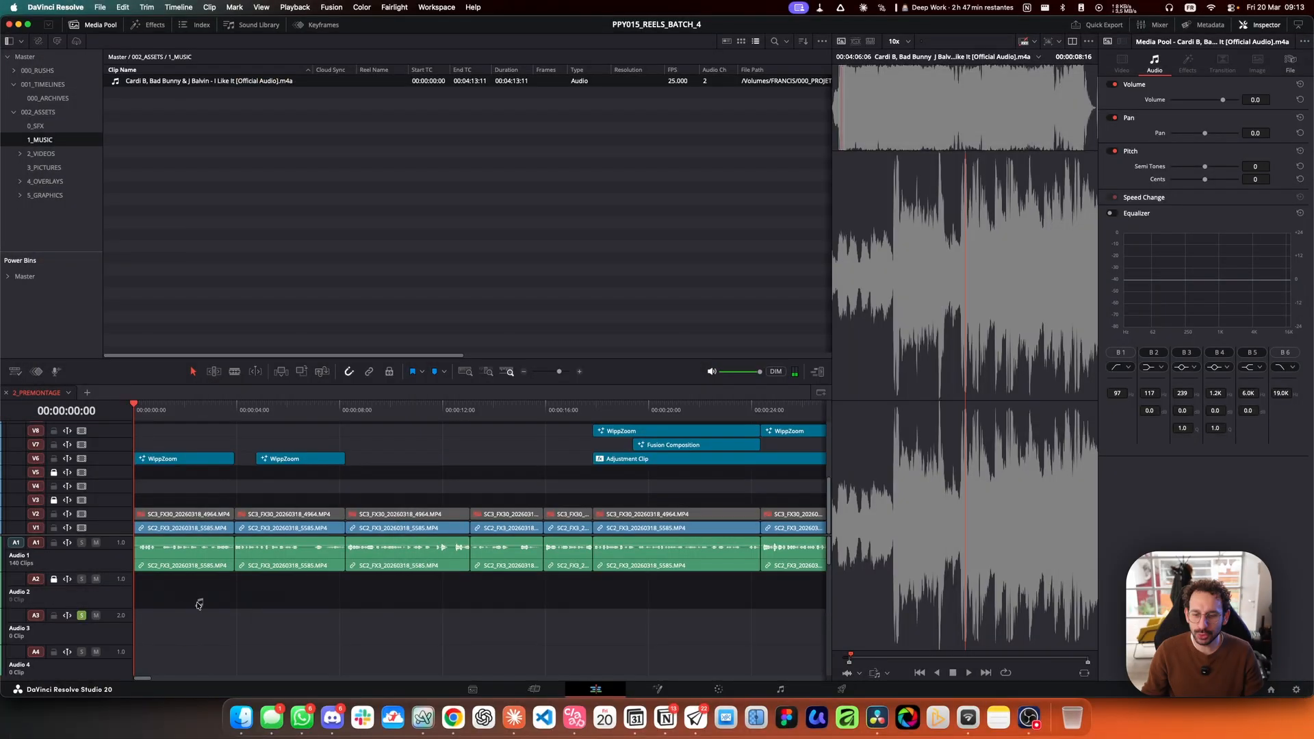
{"action": "key", "text": "F12"}
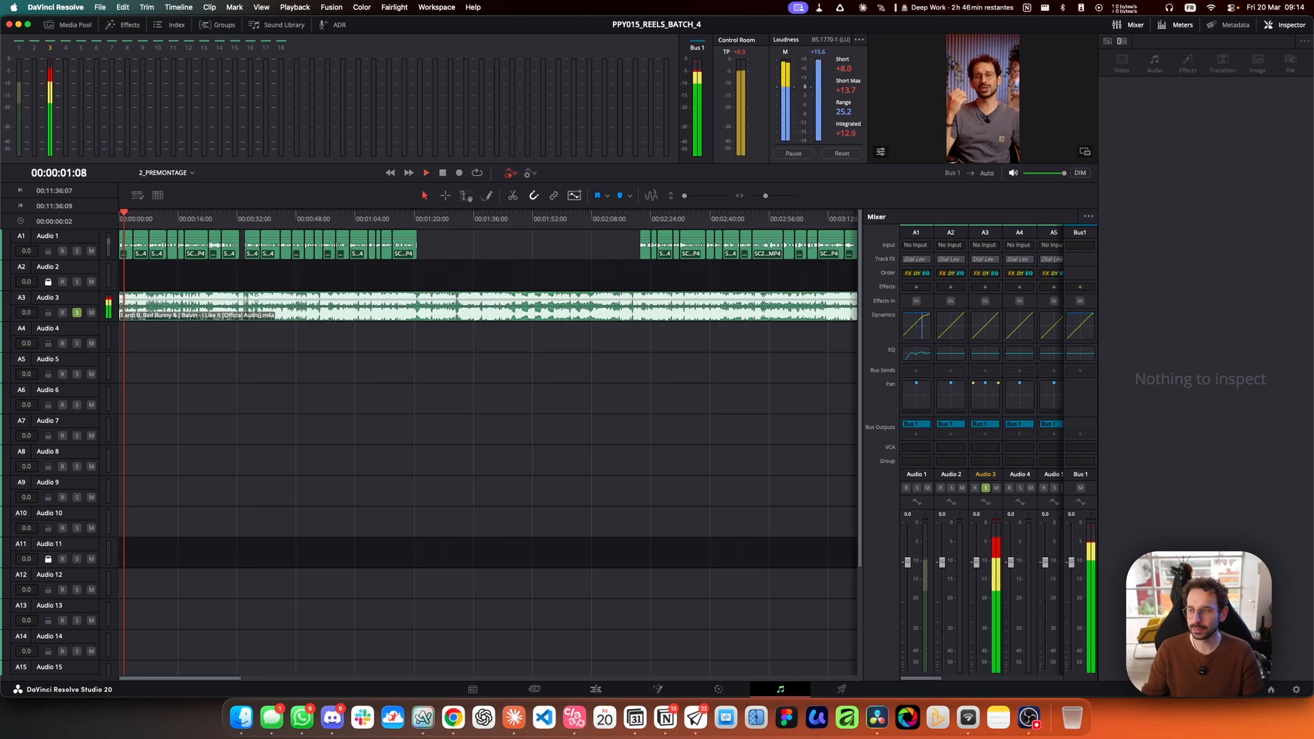
{"action": "left_click_drag", "start_coordinate": [266, 298], "coordinate": [268, 302]}
{"action": "key", "text": "space"}
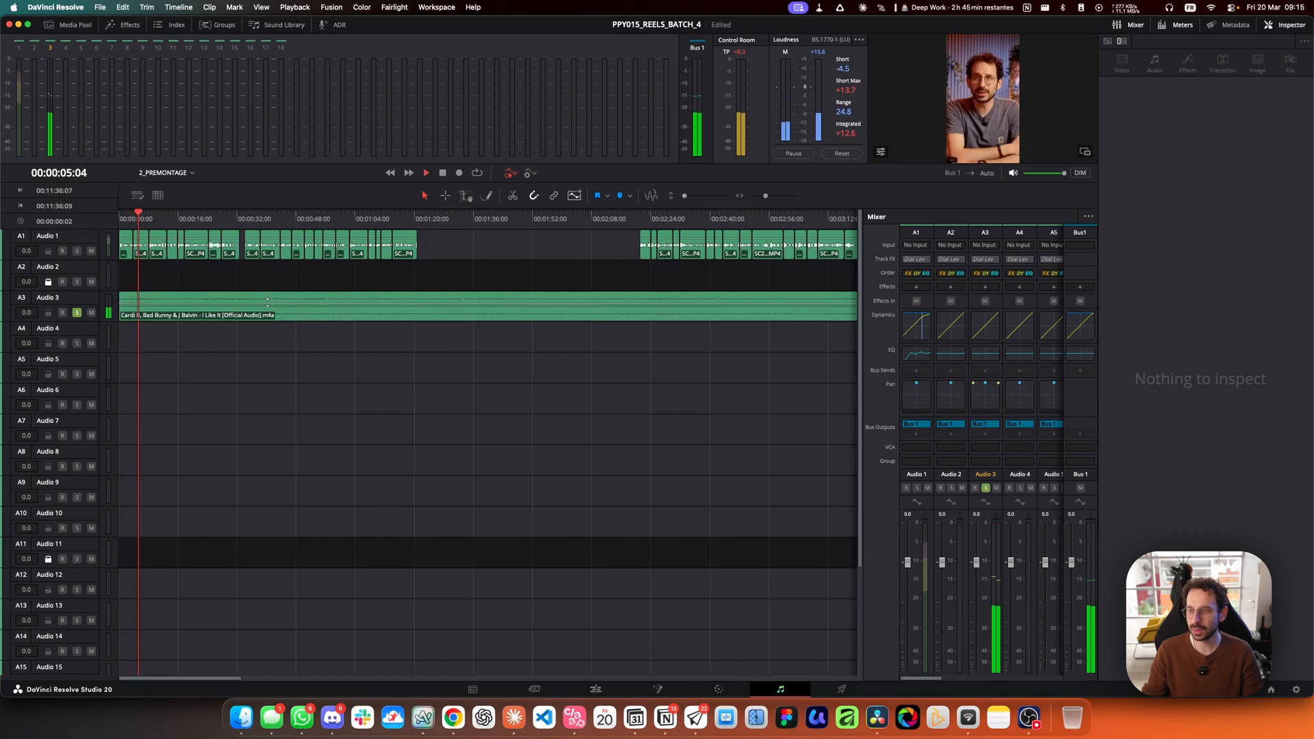
{"action": "key", "text": "space"}
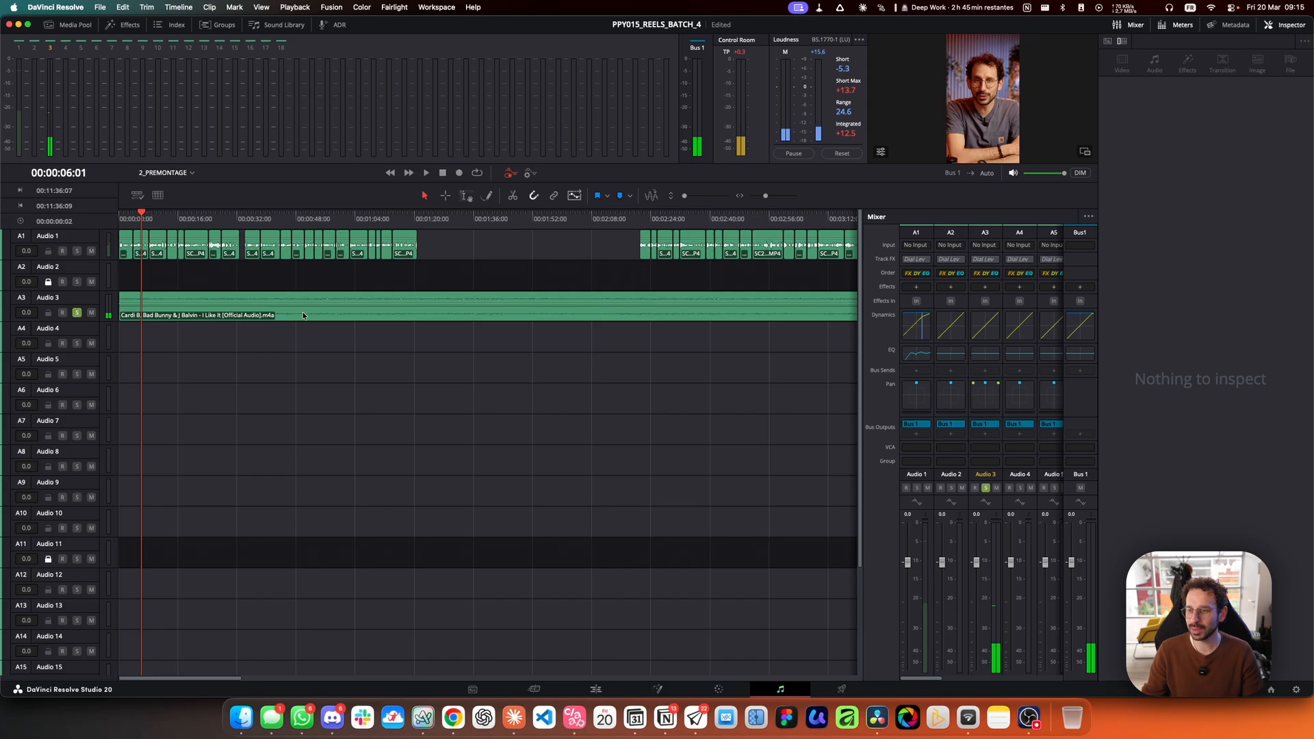
{"action": "left_click", "coordinate": [267, 301]}
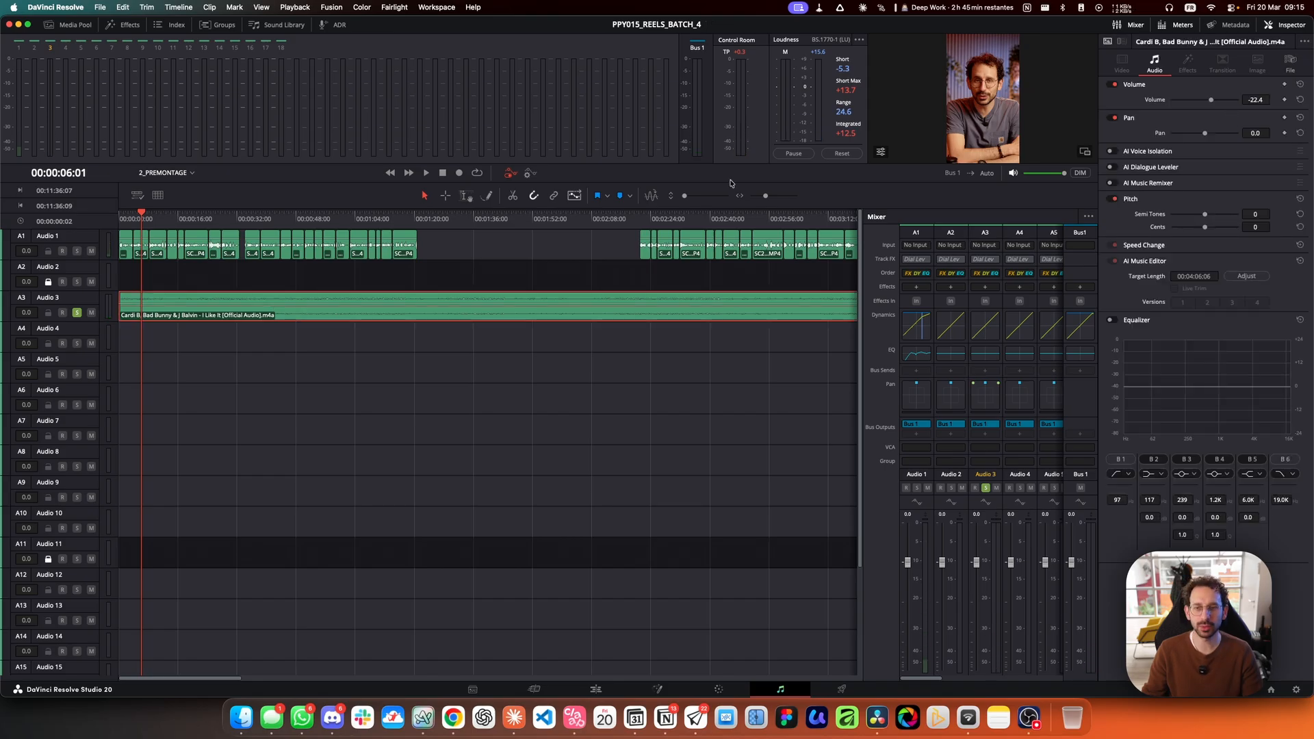
Step: Turn off solo on Audio 3 and play the music together with the voice from the timeline's start
{"action": "key", "text": "space"}
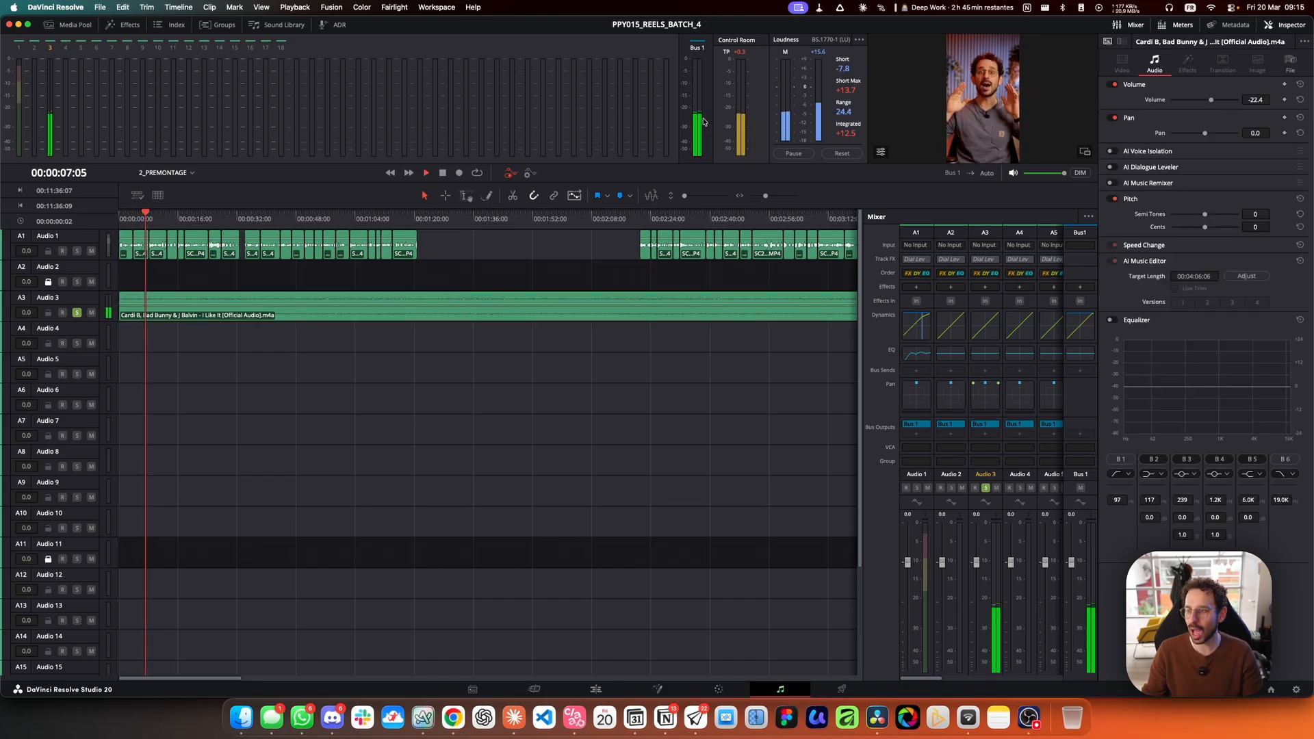
{"action": "key", "text": "space"}
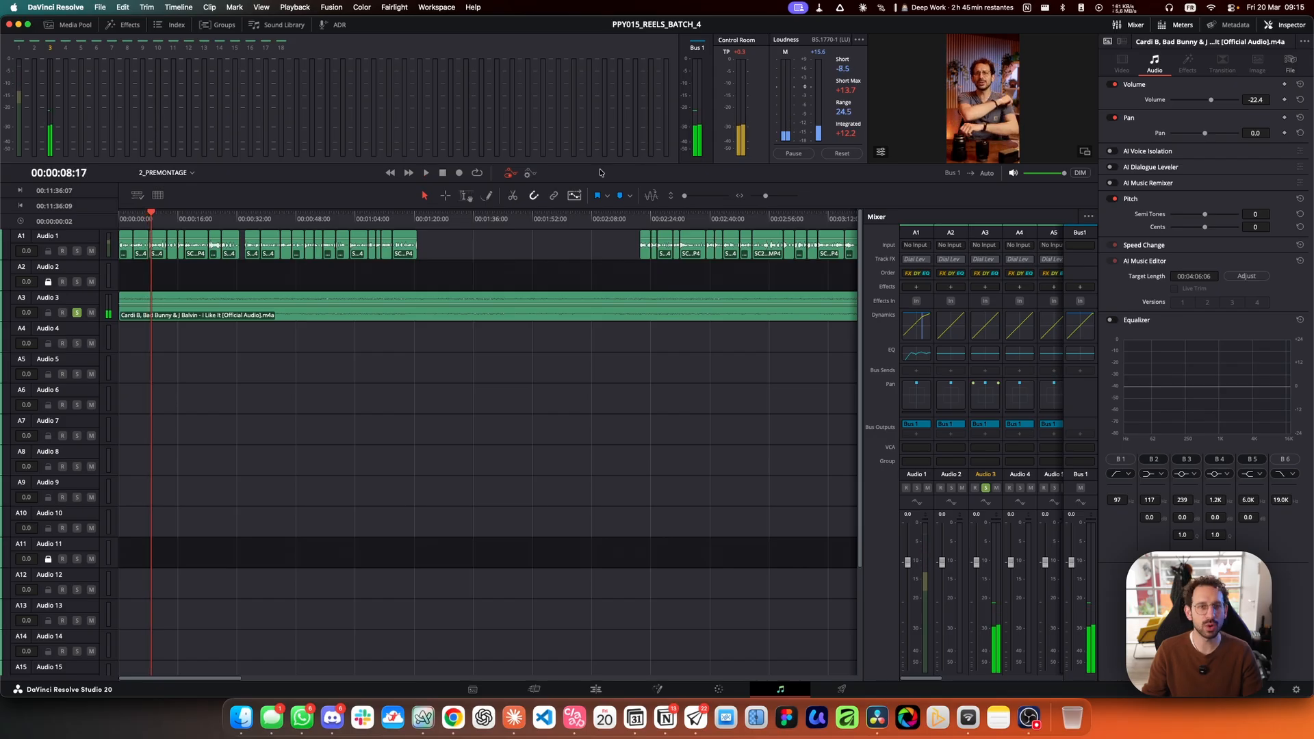
{"action": "left_click_drag", "start_coordinate": [134, 214], "coordinate": [120, 217]}
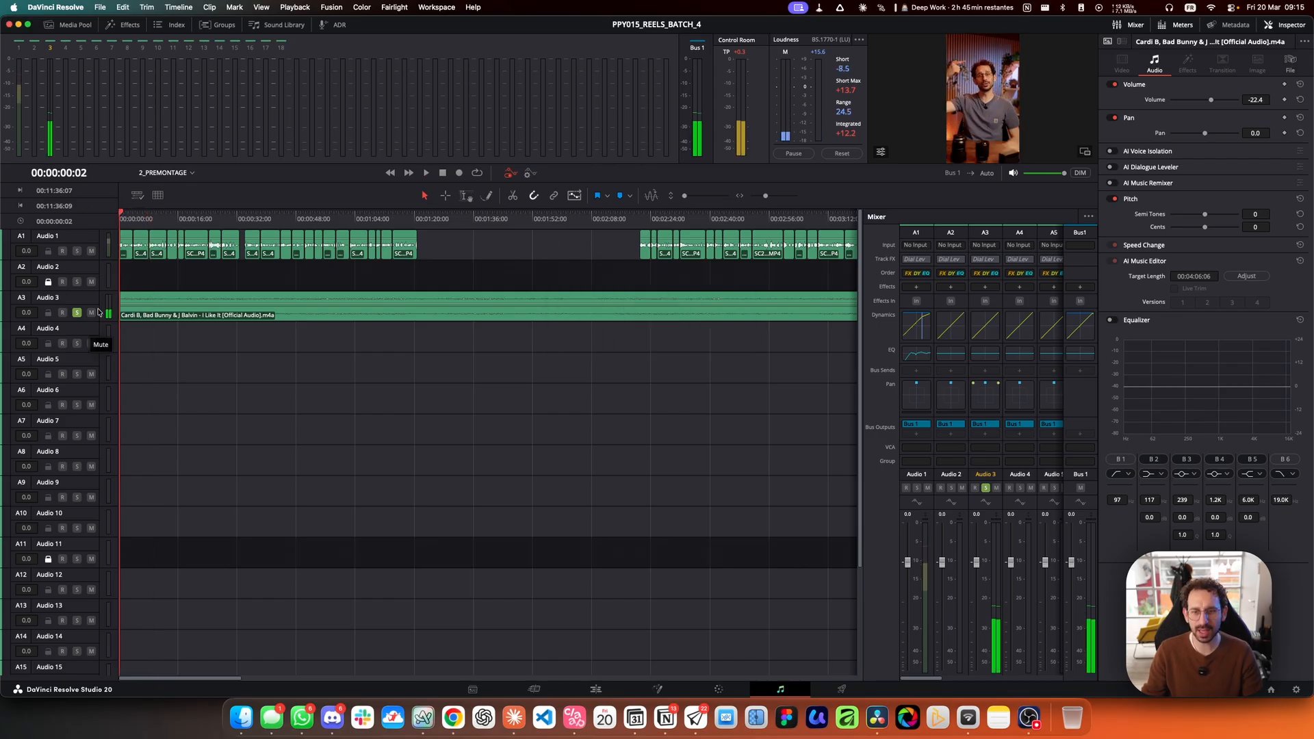
{"action": "left_click", "coordinate": [76, 312]}
{"action": "key", "text": "space"}
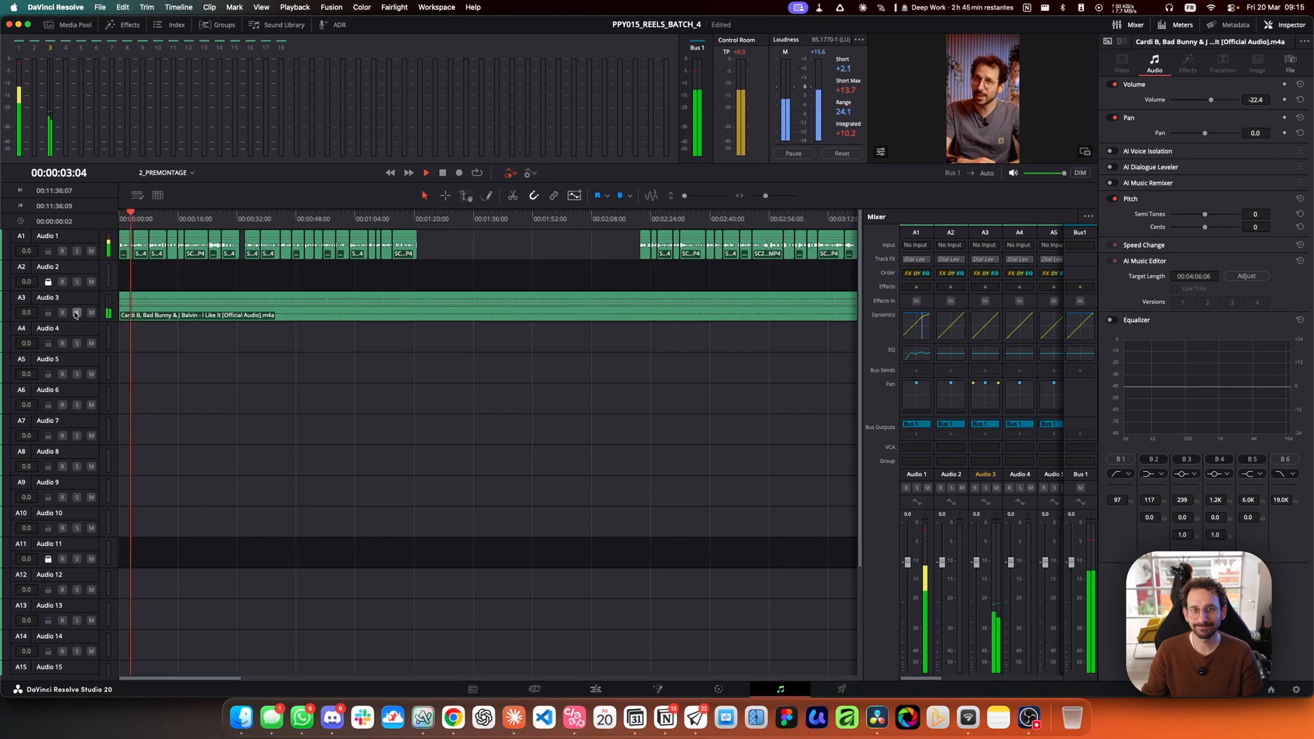
{"action": "key", "text": "space"}
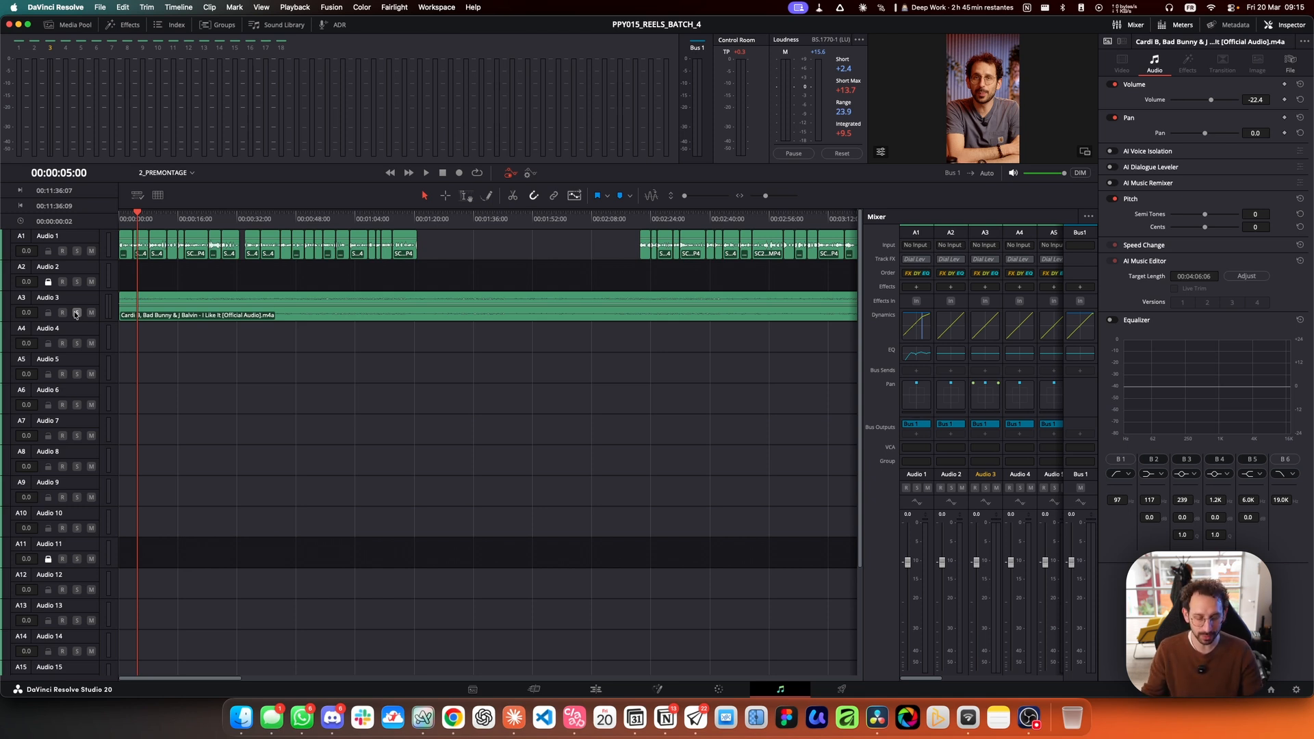
{"action": "key", "text": "Home"}
{"action": "key", "text": "space"}
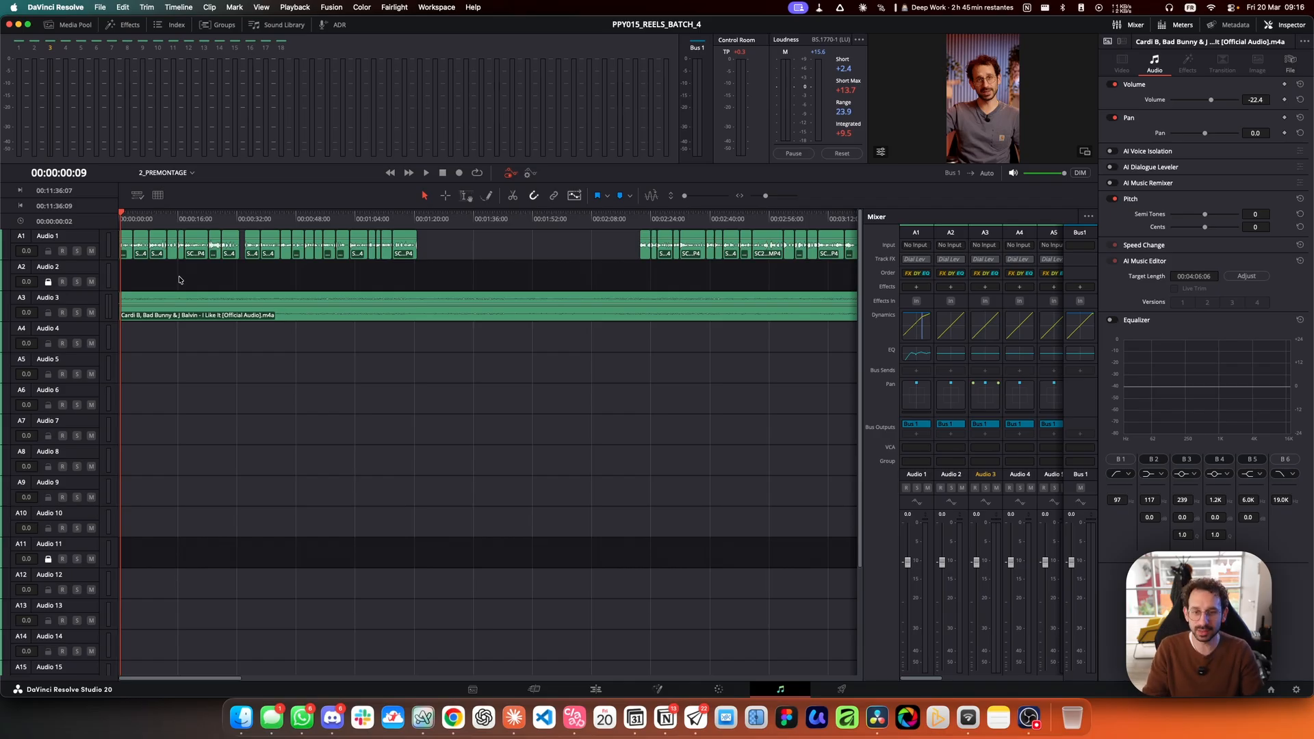
Step: Open the Audio 3 track equalizer and check the filter shapes of Bands 2 to 5
{"action": "left_click", "coordinate": [60, 307]}
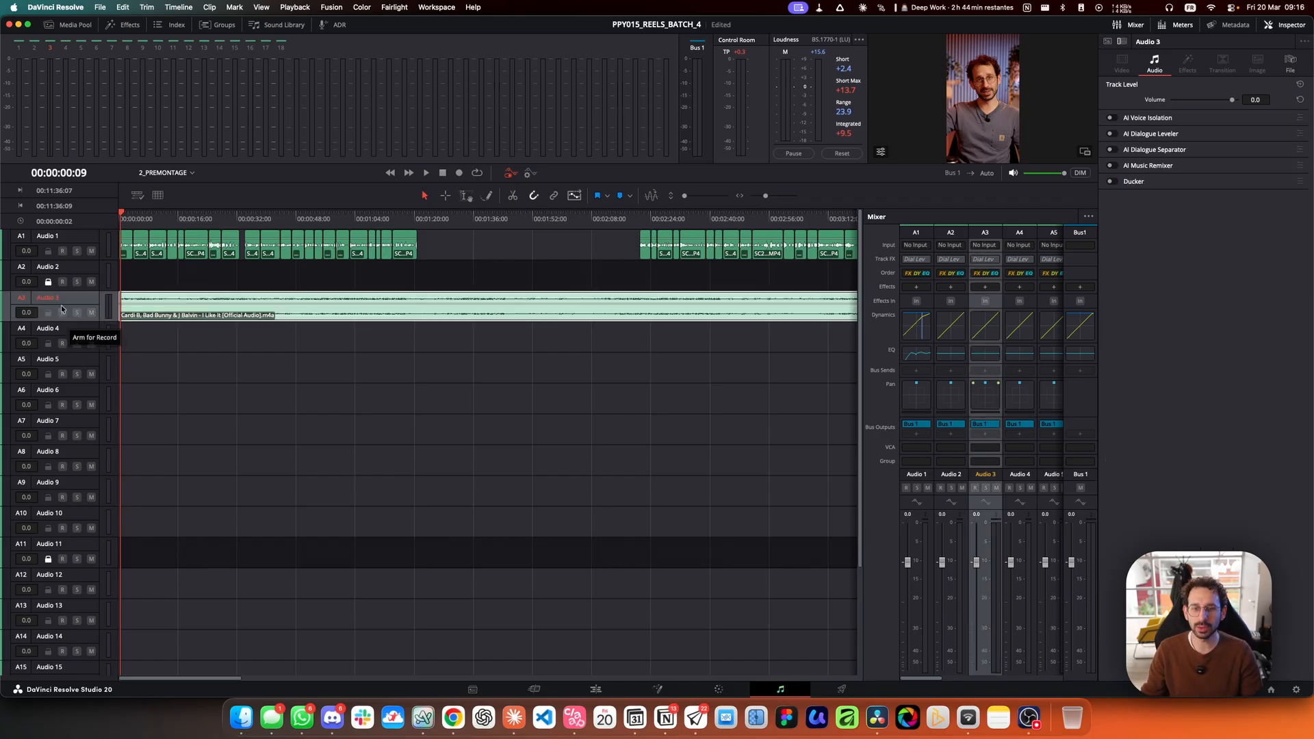
{"action": "left_click", "coordinate": [992, 360]}
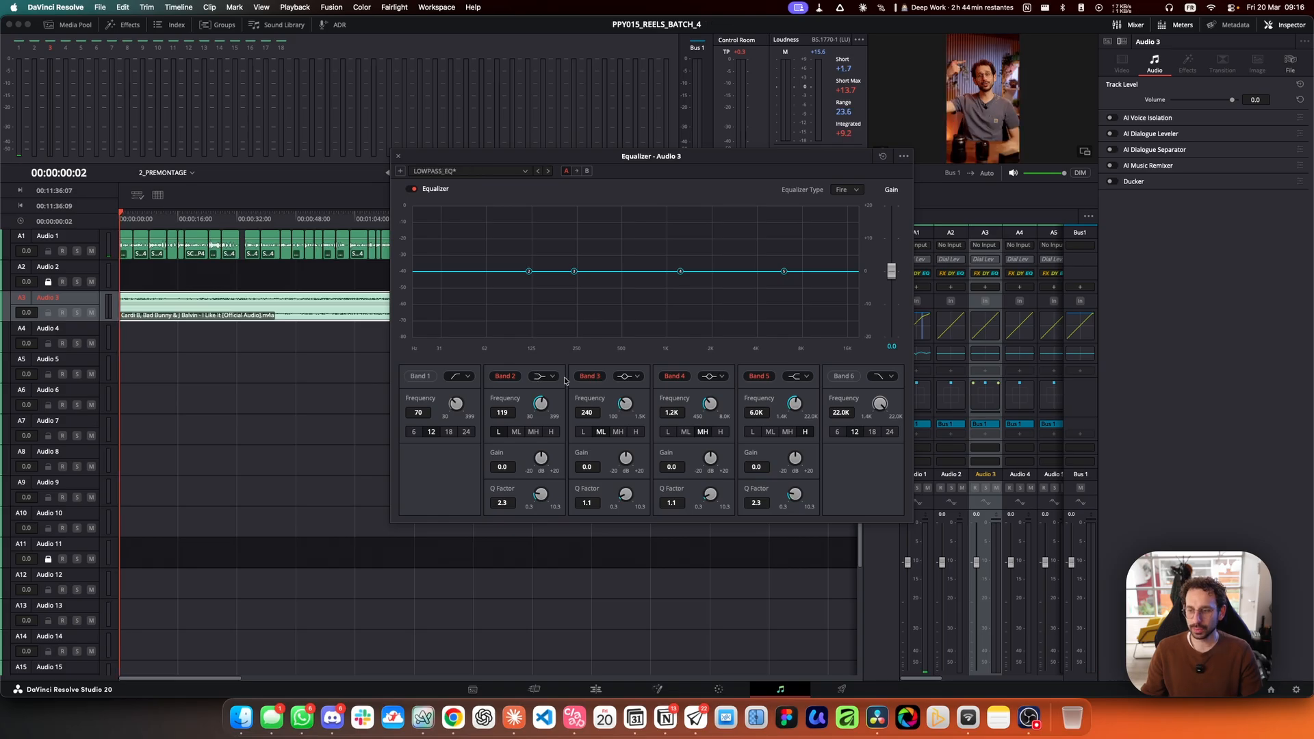
{"action": "left_click", "coordinate": [555, 377]}
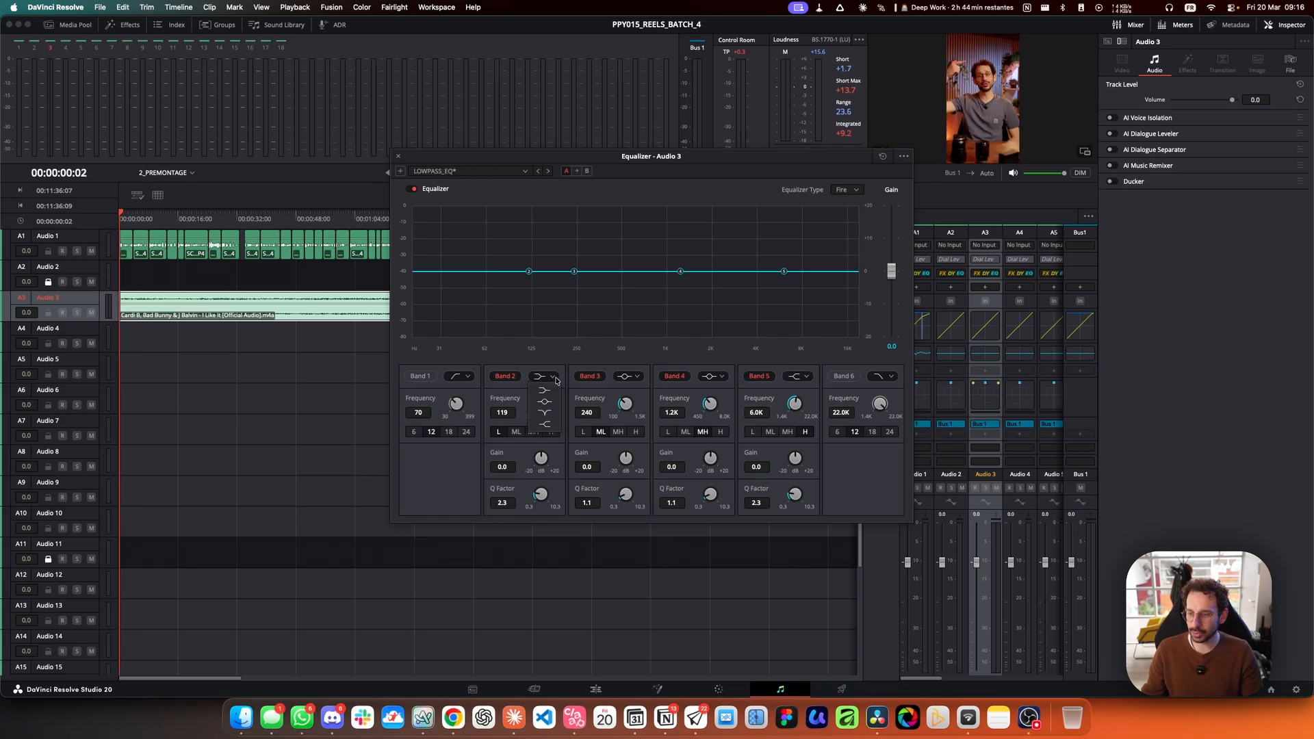
{"action": "left_click", "coordinate": [636, 376]}
{"action": "left_click", "coordinate": [716, 378]}
{"action": "left_click", "coordinate": [716, 378]}
{"action": "left_click", "coordinate": [807, 378]}
{"action": "left_click", "coordinate": [807, 377]}
{"action": "left_click", "coordinate": [771, 376]}
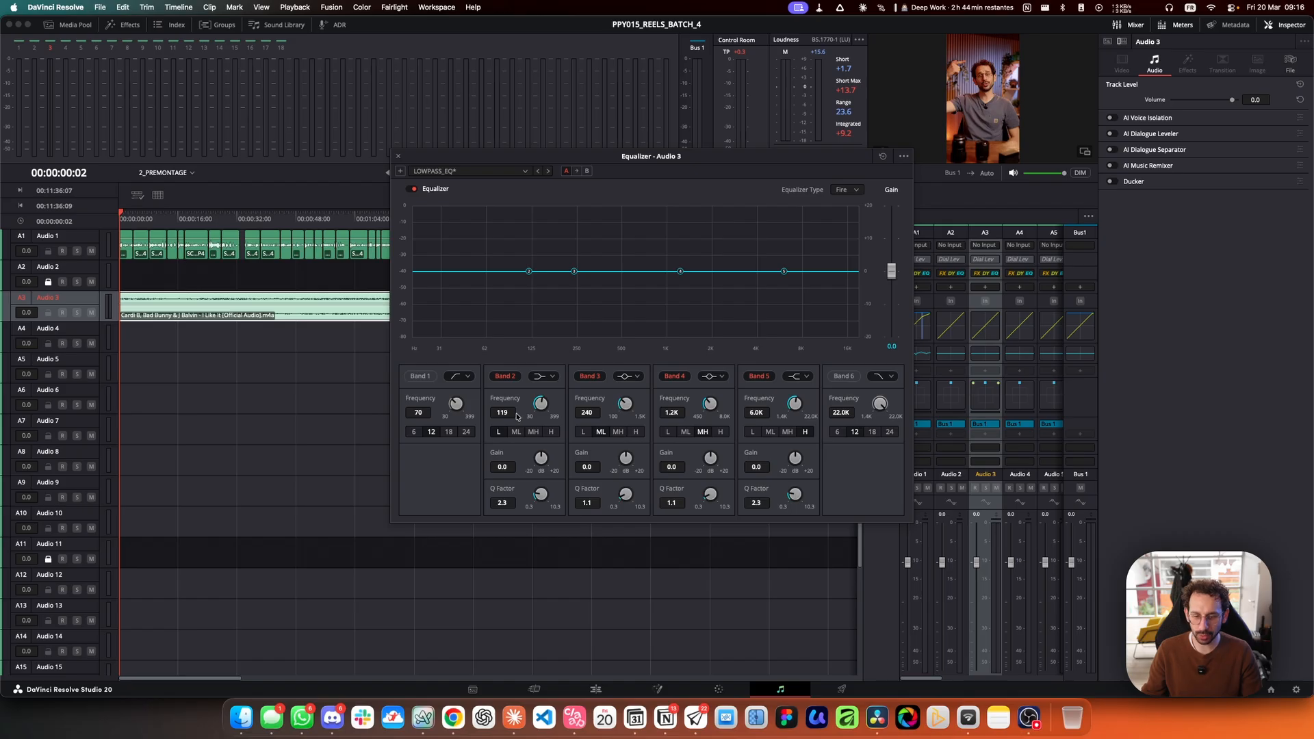
Step: Set Band 2 of the Audio 3 equalizer to a frequency of 253 and a gain of +10.2
{"action": "type", "text": "253"}
{"action": "key", "text": "Return"}
{"action": "left_click", "coordinate": [504, 468]}
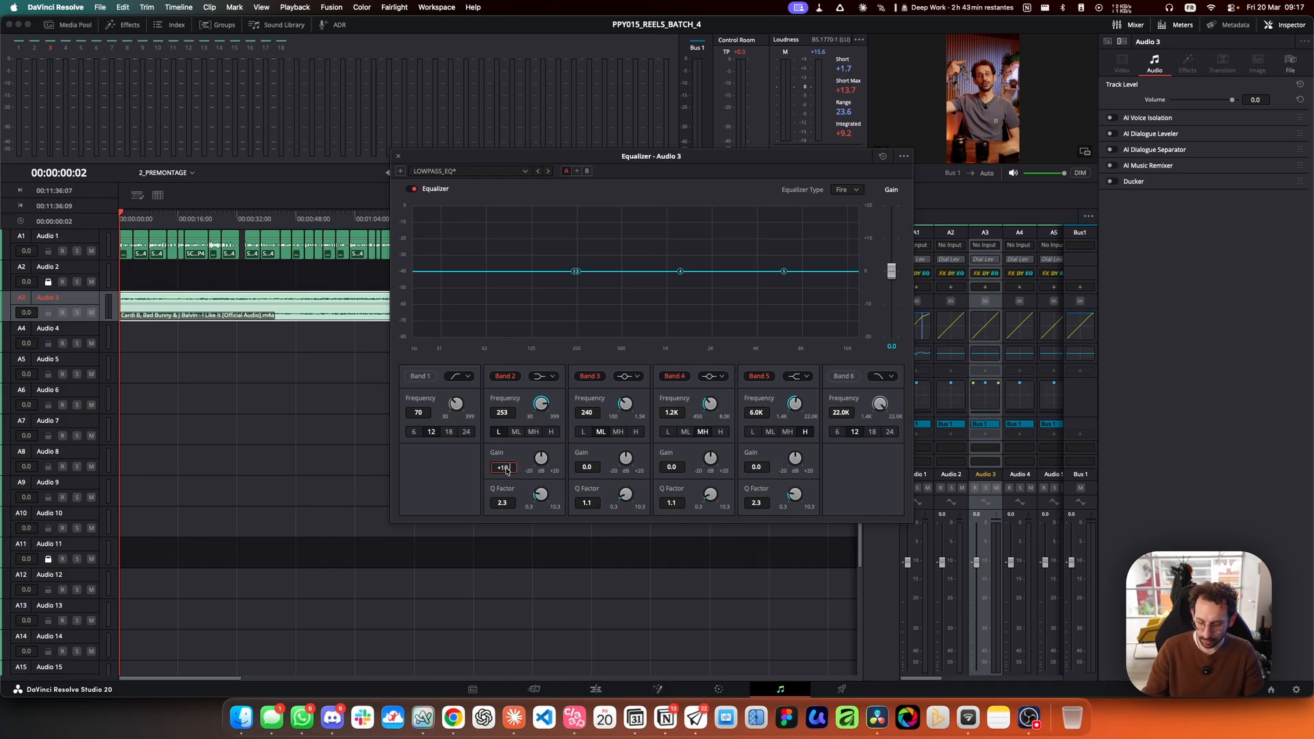
{"action": "key", "text": "Return"}
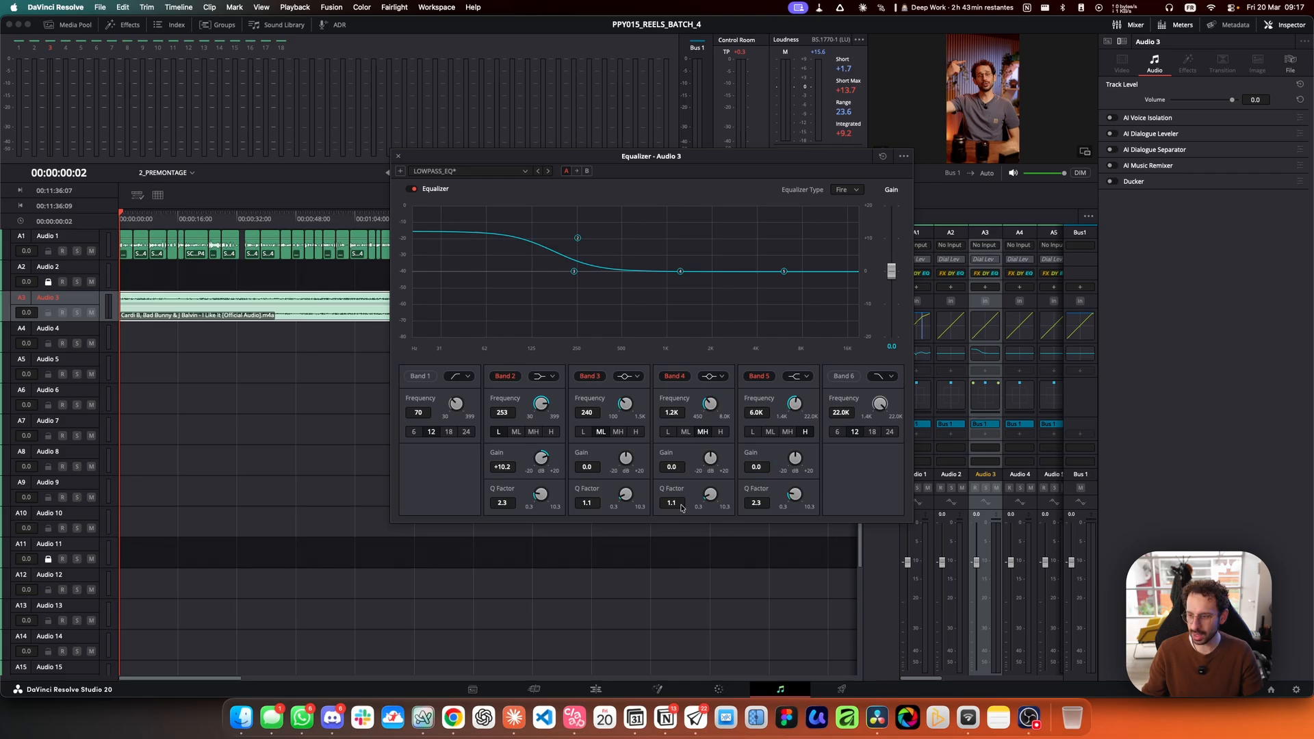
Step: Set Band 5 to the MH range at 2.0K with a gain of -12.7, and close the equalizer
{"action": "left_click", "coordinate": [788, 432]}
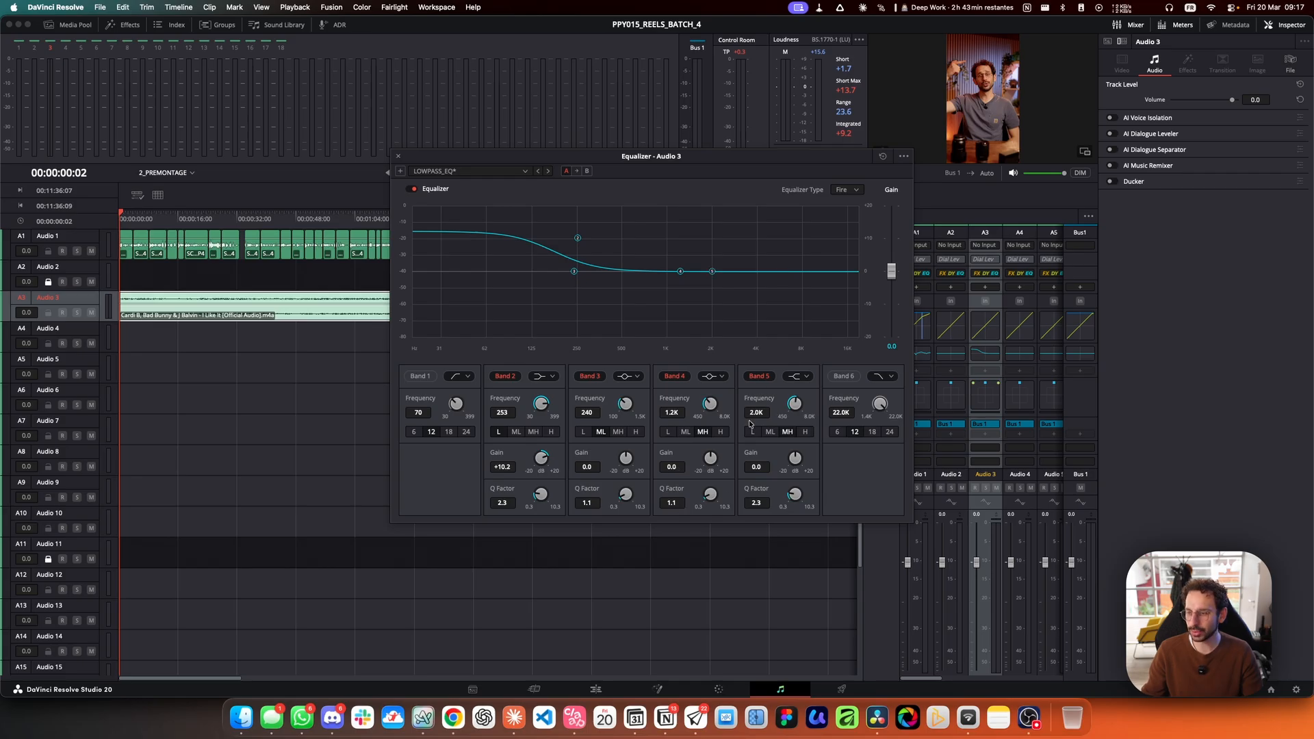
{"action": "left_click", "coordinate": [758, 471]}
{"action": "type", "text": "-12.7"}
{"action": "key", "text": "Return"}
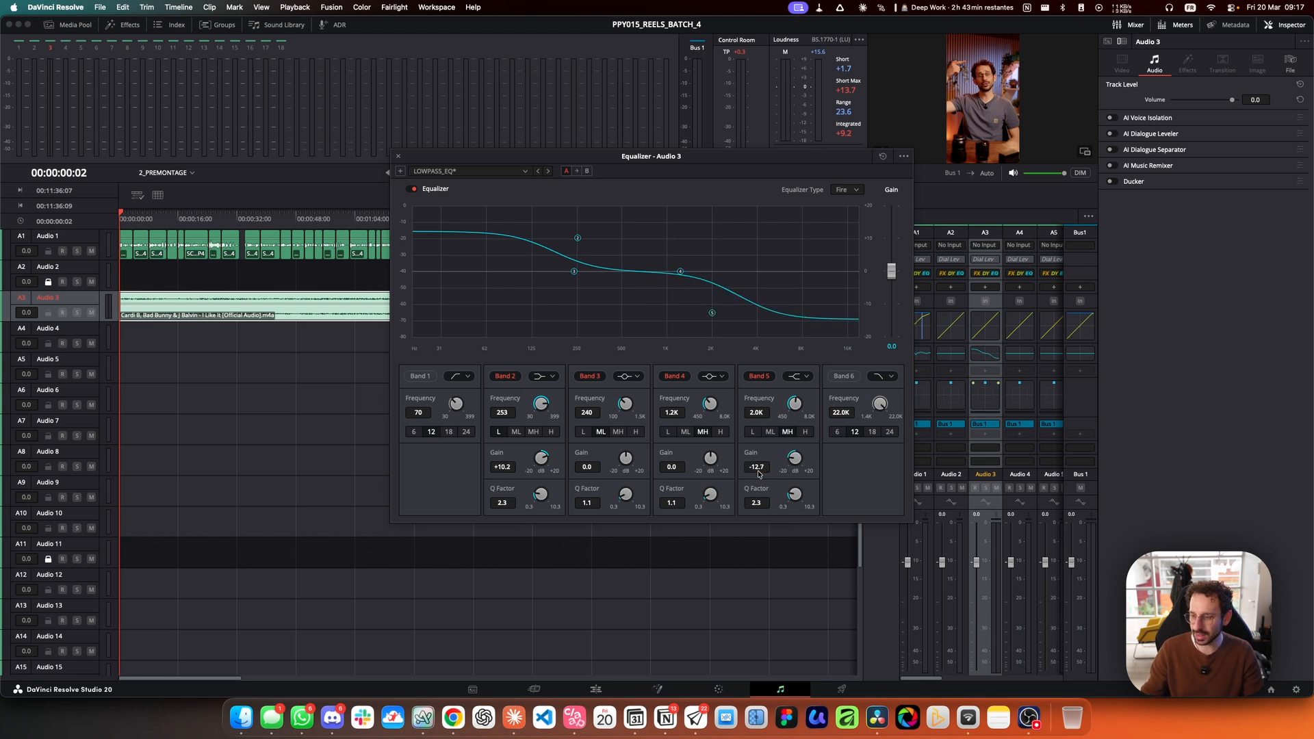
{"action": "left_click", "coordinate": [401, 159]}
Step: Lower the music clip's volume to -30.8 while auditioning it with the voice and soloed
{"action": "key", "text": "space"}
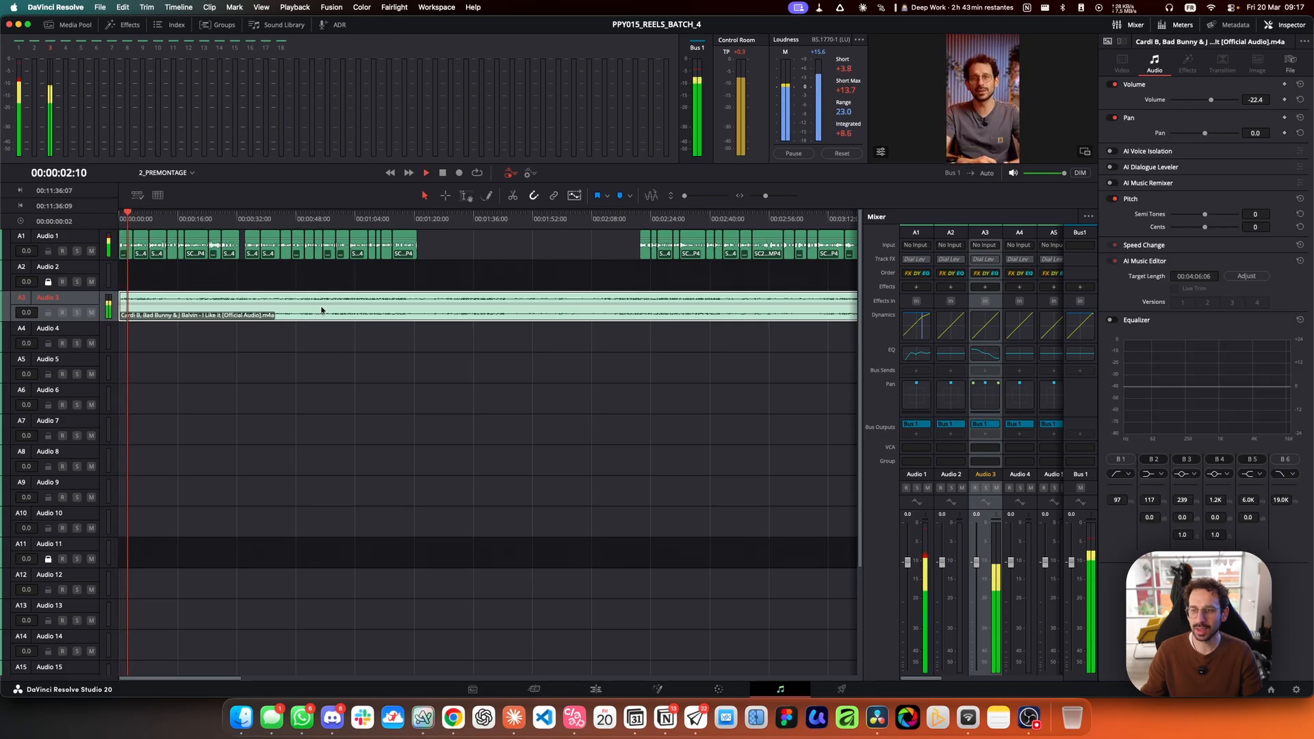
{"action": "key", "text": "space"}
{"action": "left_click_drag", "start_coordinate": [322, 309], "coordinate": [321, 304]}
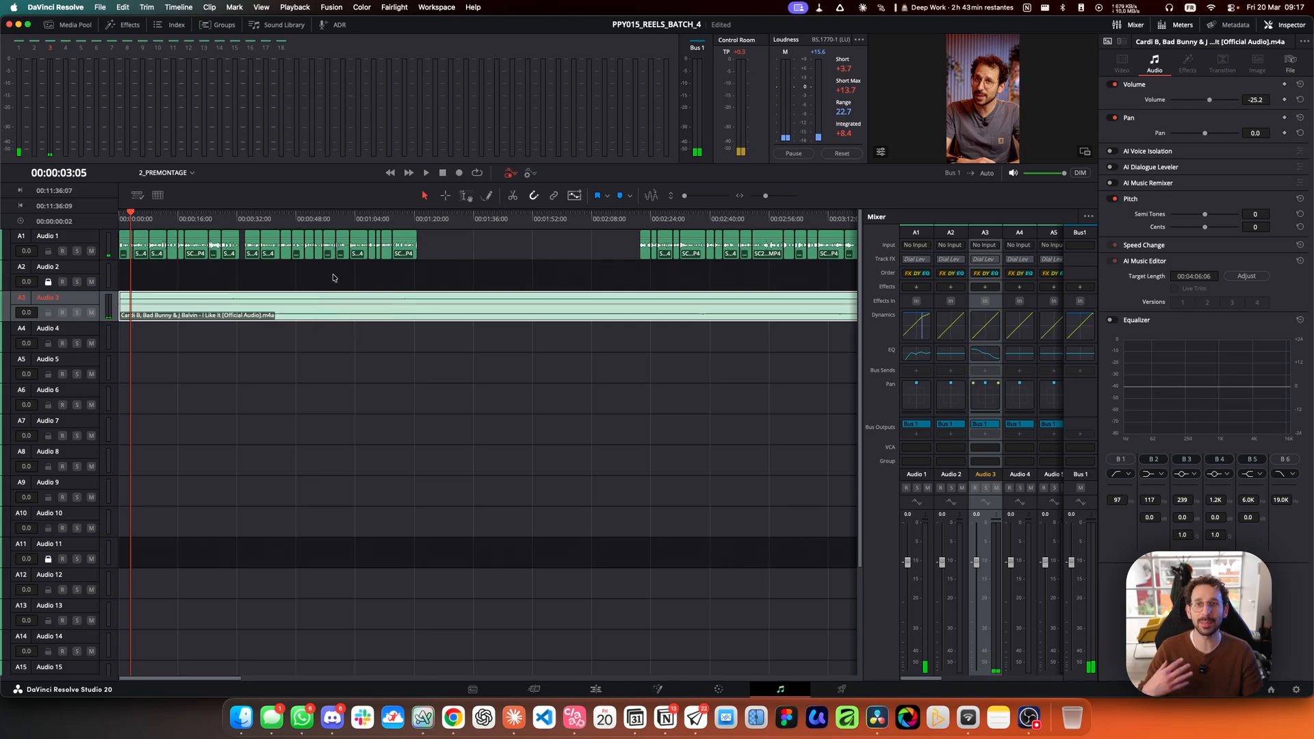
{"action": "key", "text": "space"}
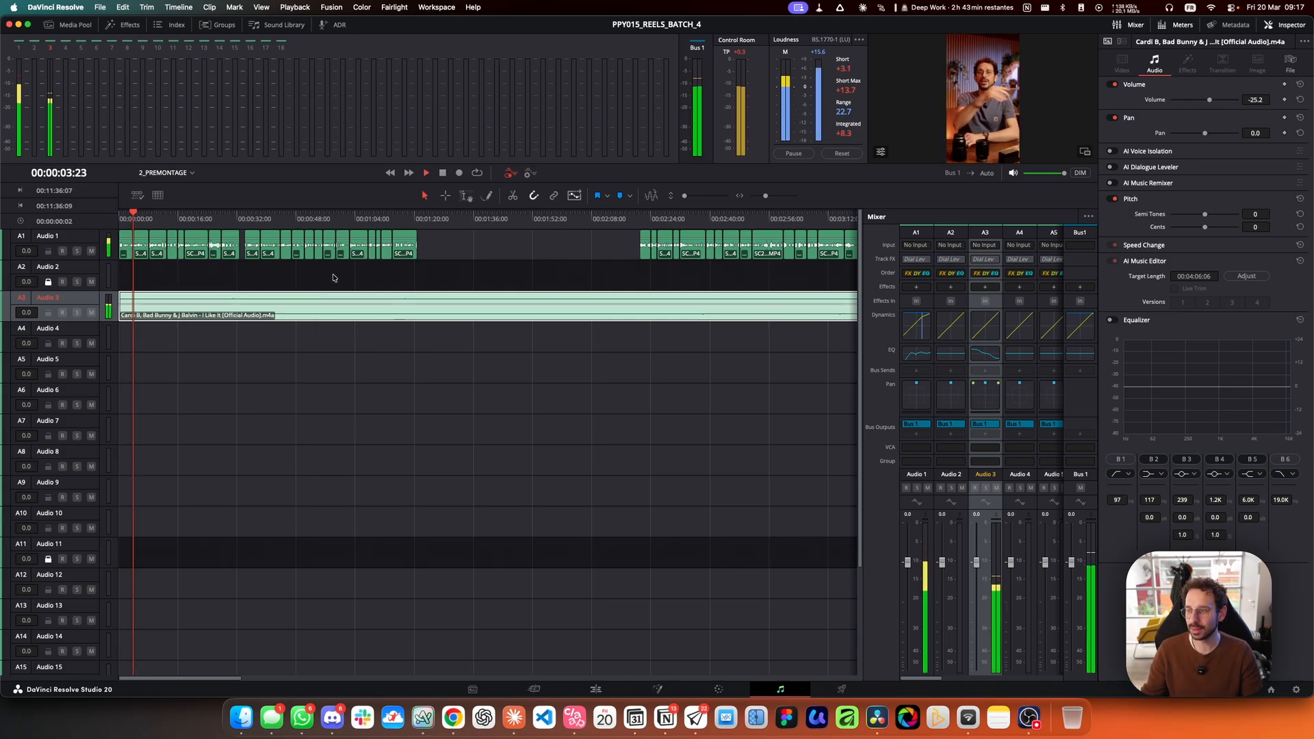
{"action": "left_click", "coordinate": [77, 313]}
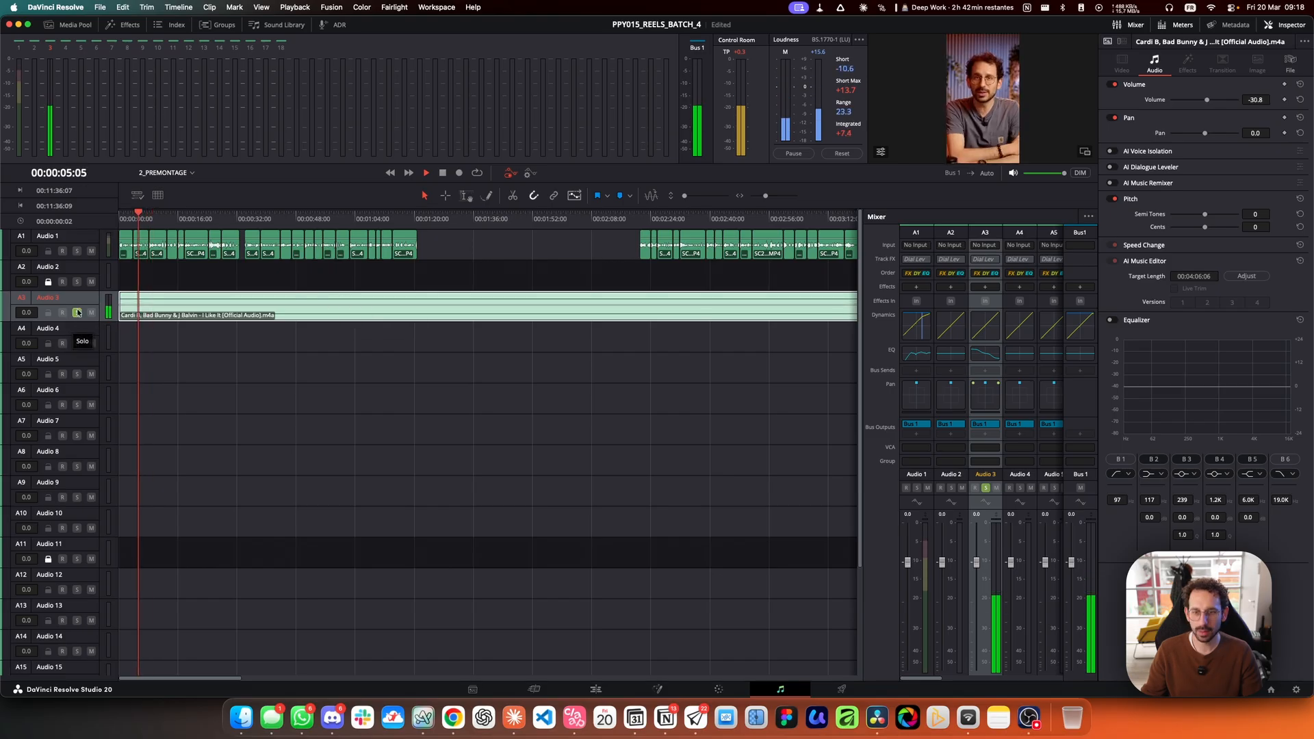
{"action": "left_click", "coordinate": [77, 313]}
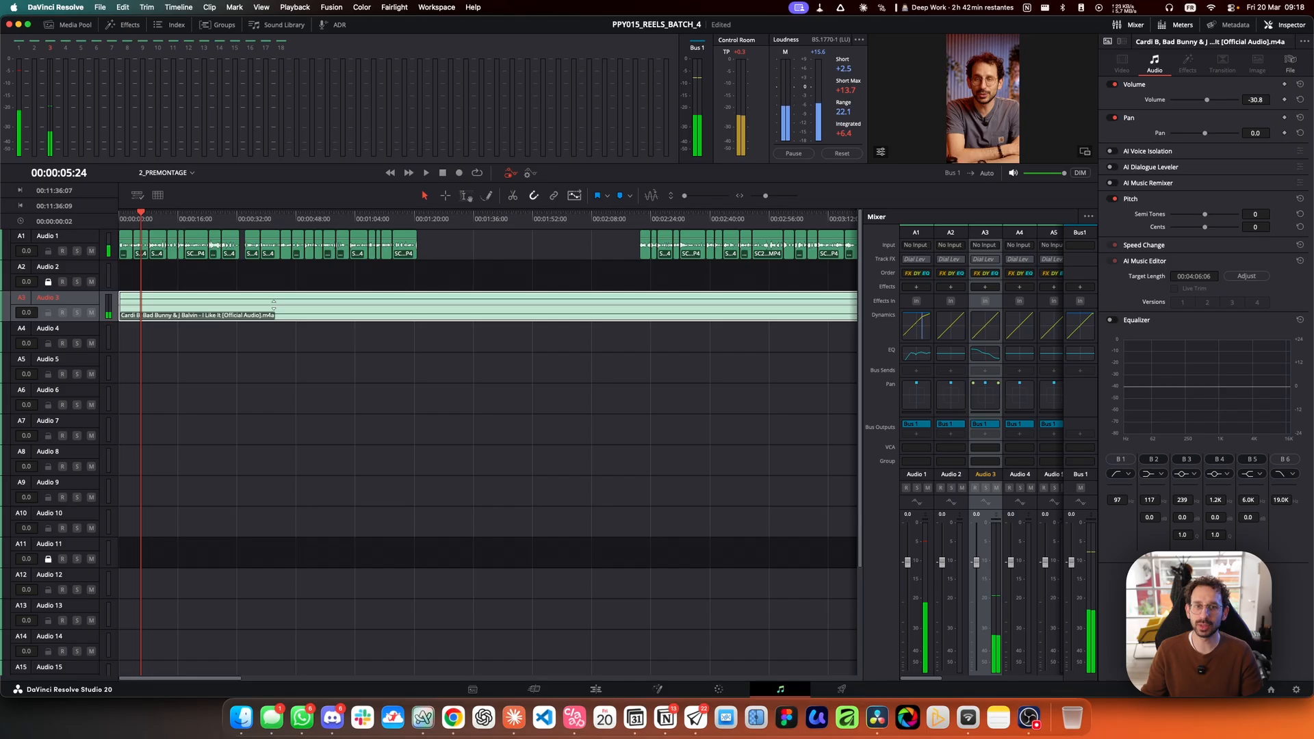
Step: Switch to Arc, copy the address of the "I Like It" YouTube page and go to the Artlist page
{"action": "left_click", "coordinate": [279, 281]}
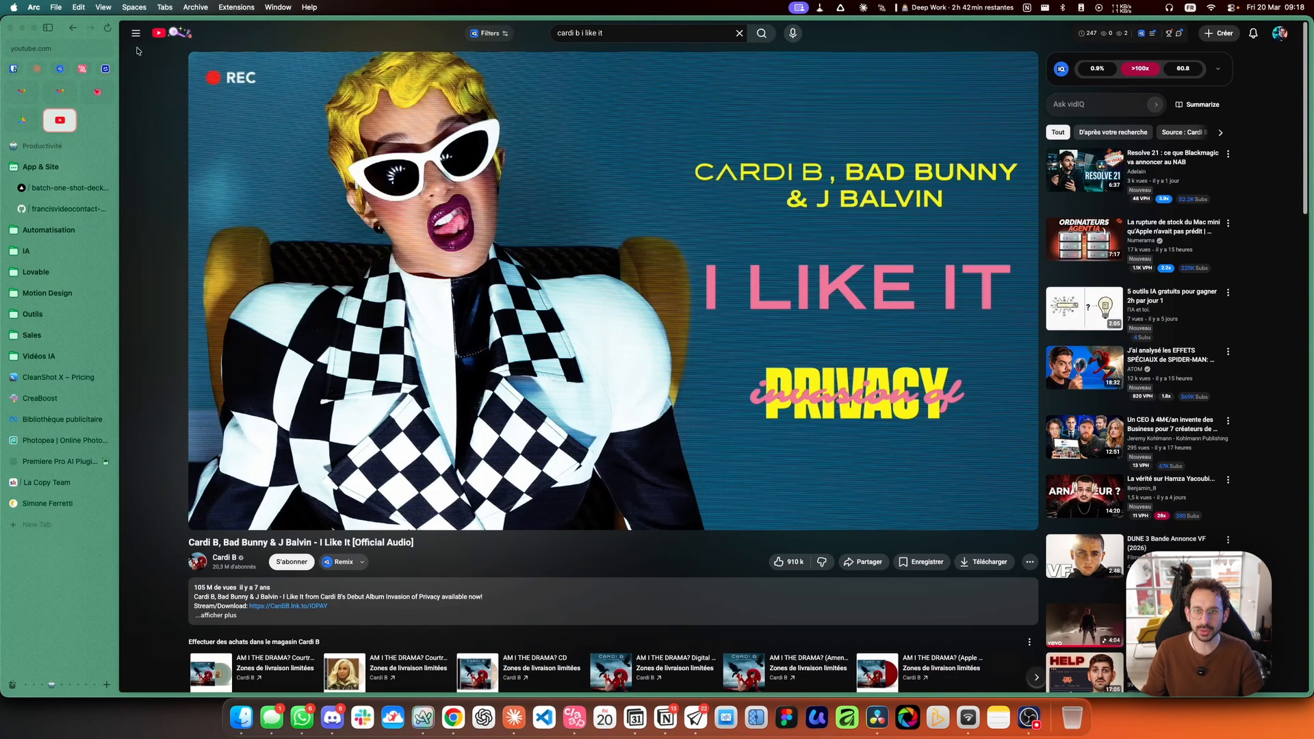
{"action": "left_click", "coordinate": [90, 49]}
{"action": "key", "text": "ctrl+1"}
Step: Search Artlist's Song Match for similar music using the YouTube link of Cardi B's "I Like It"
{"action": "left_click", "coordinate": [326, 43]}
{"action": "left_click", "coordinate": [325, 43]}
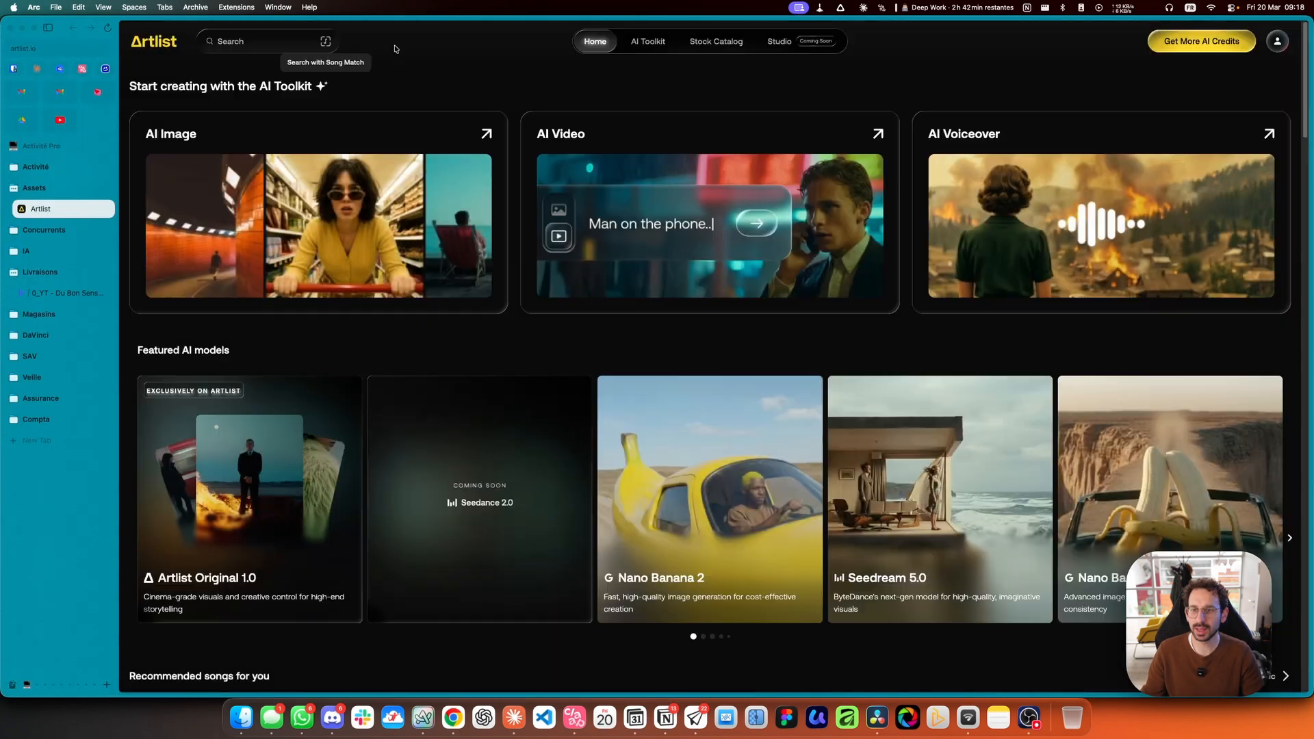
{"action": "left_click", "coordinate": [325, 43]}
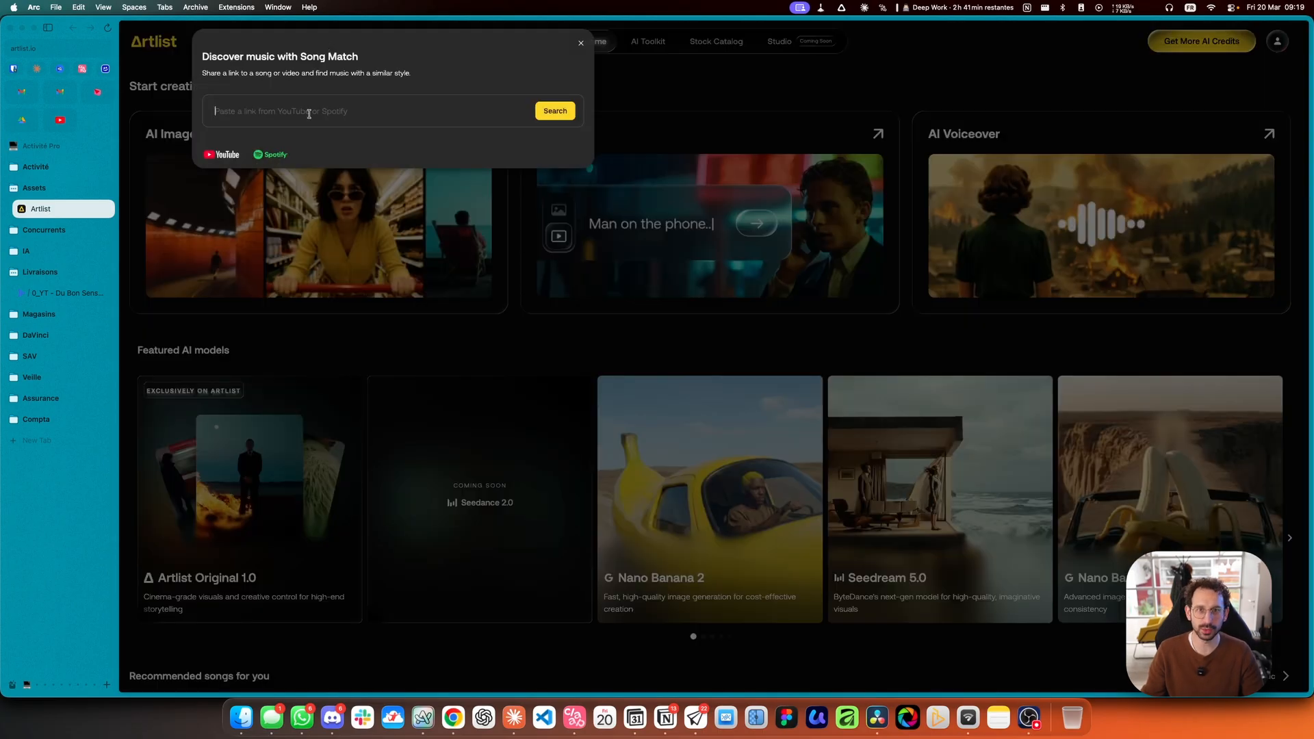
{"action": "key", "text": "super+v"}
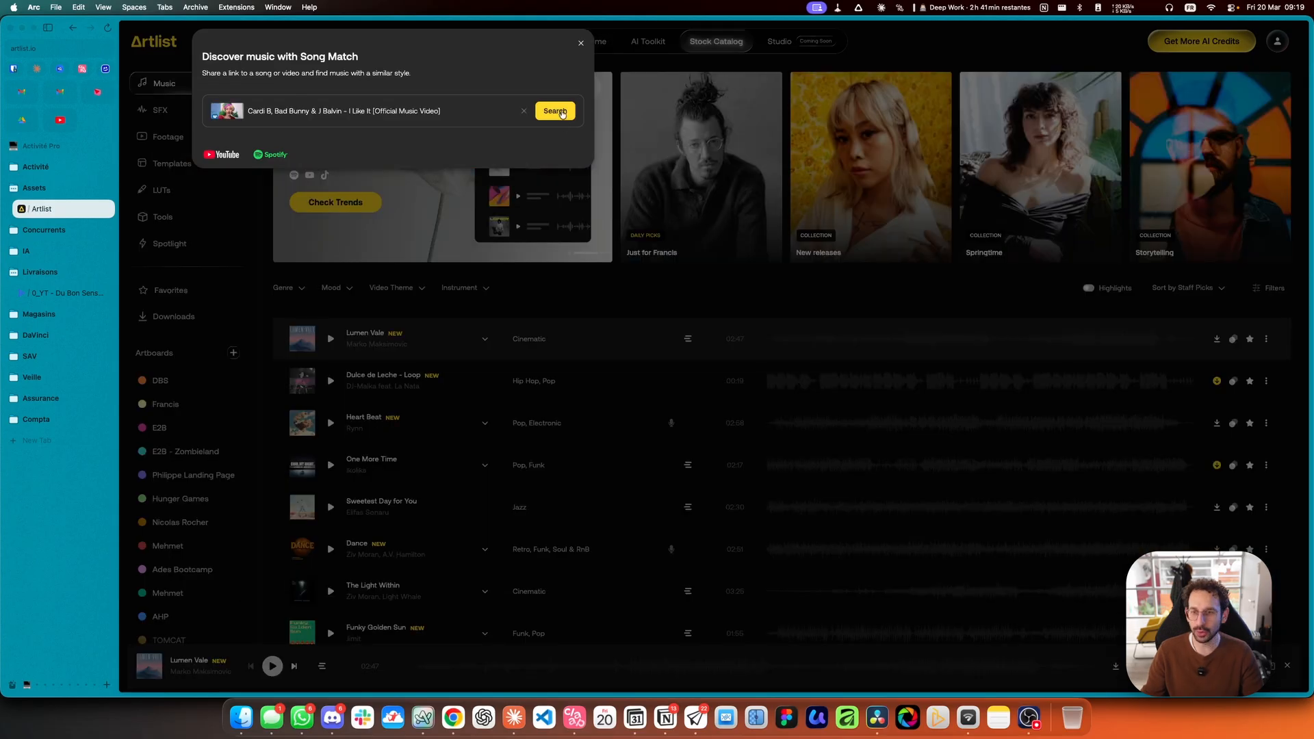
{"action": "left_click", "coordinate": [555, 112]}
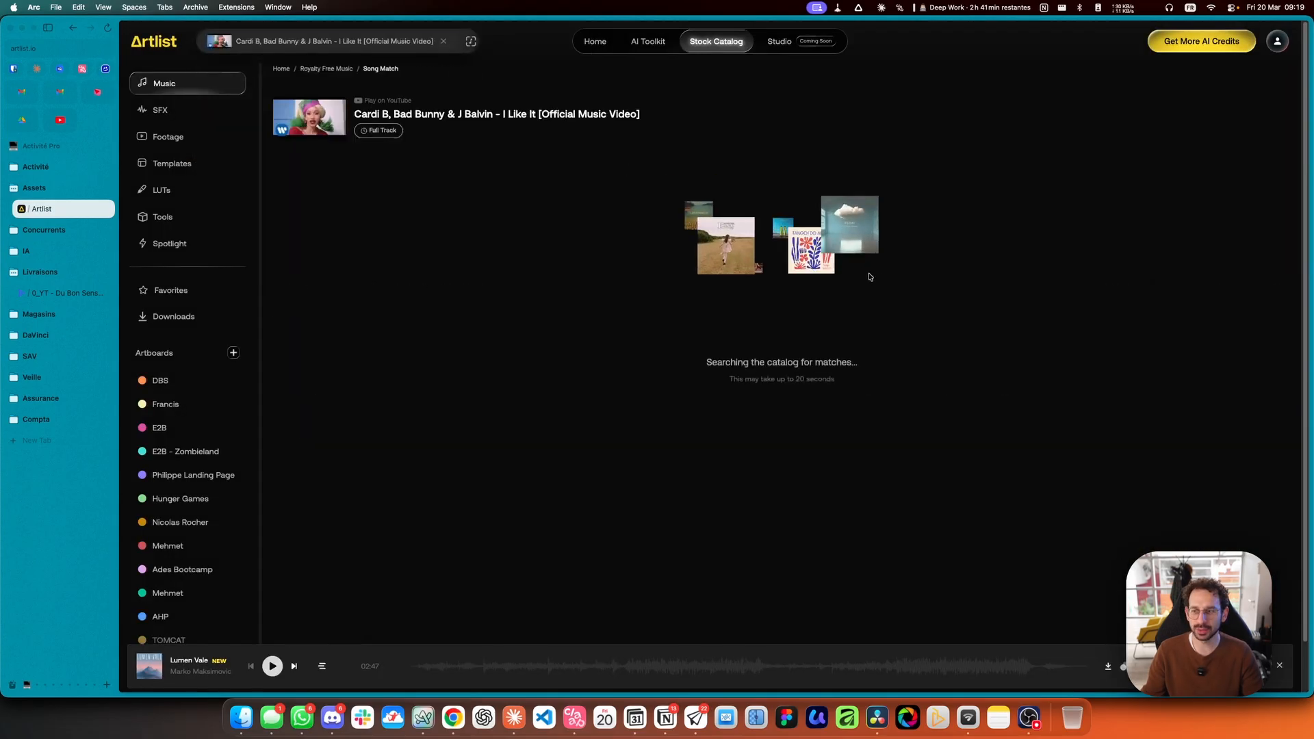